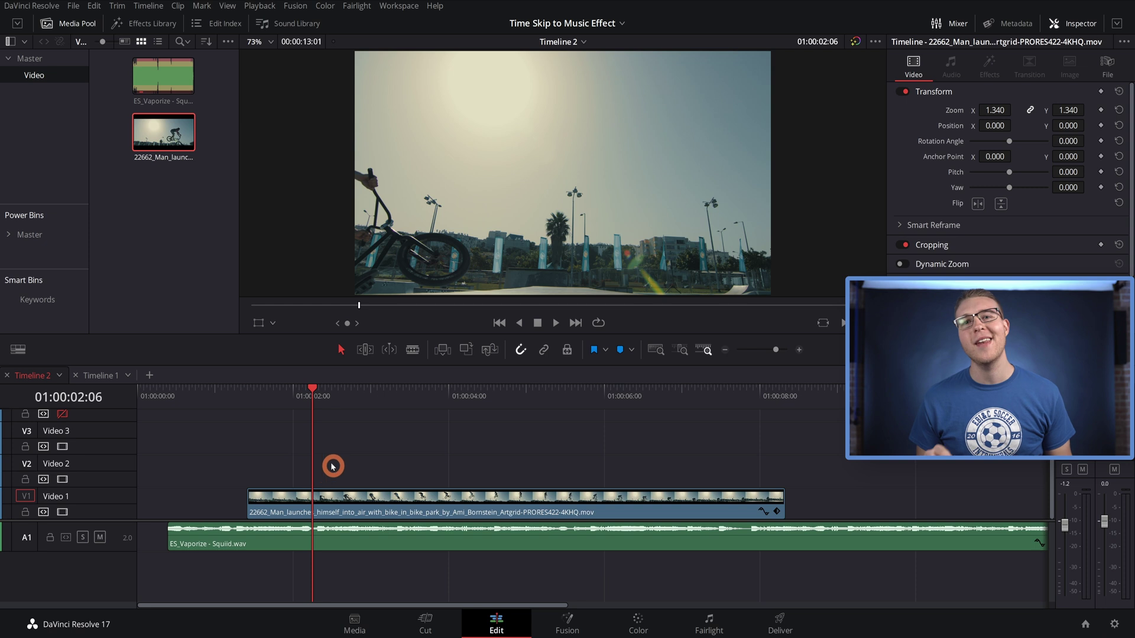
Play the timeline from about 01:00:01:23 and add markers on the music beats at 01:00:03:20 and 01:00:04:15.
click(289, 403)
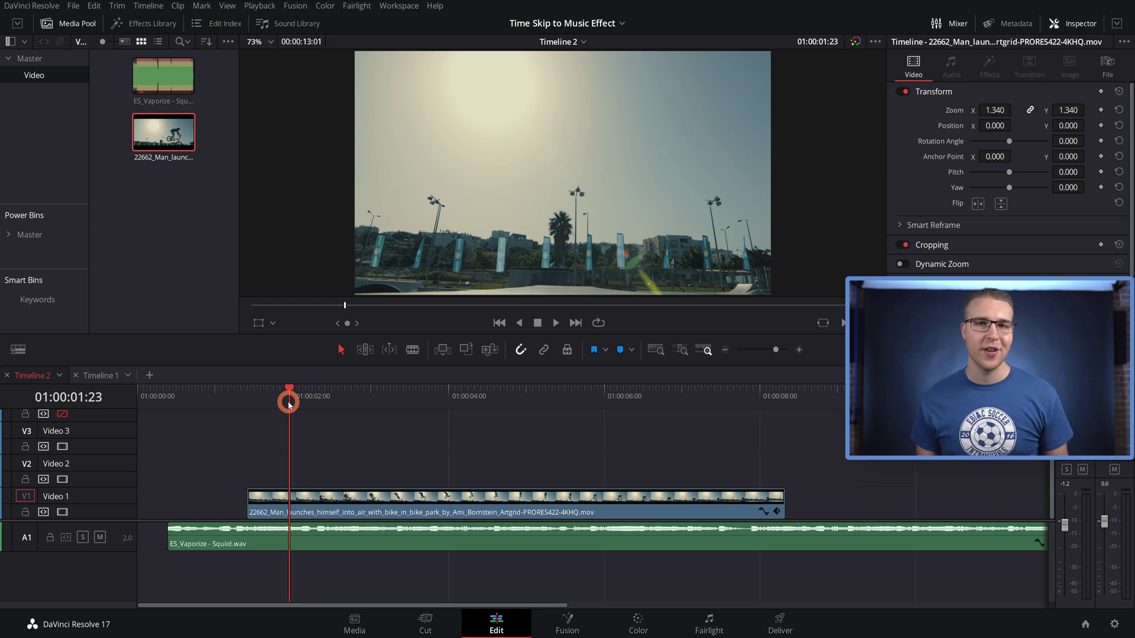
key(space)
key(m)
key(m)
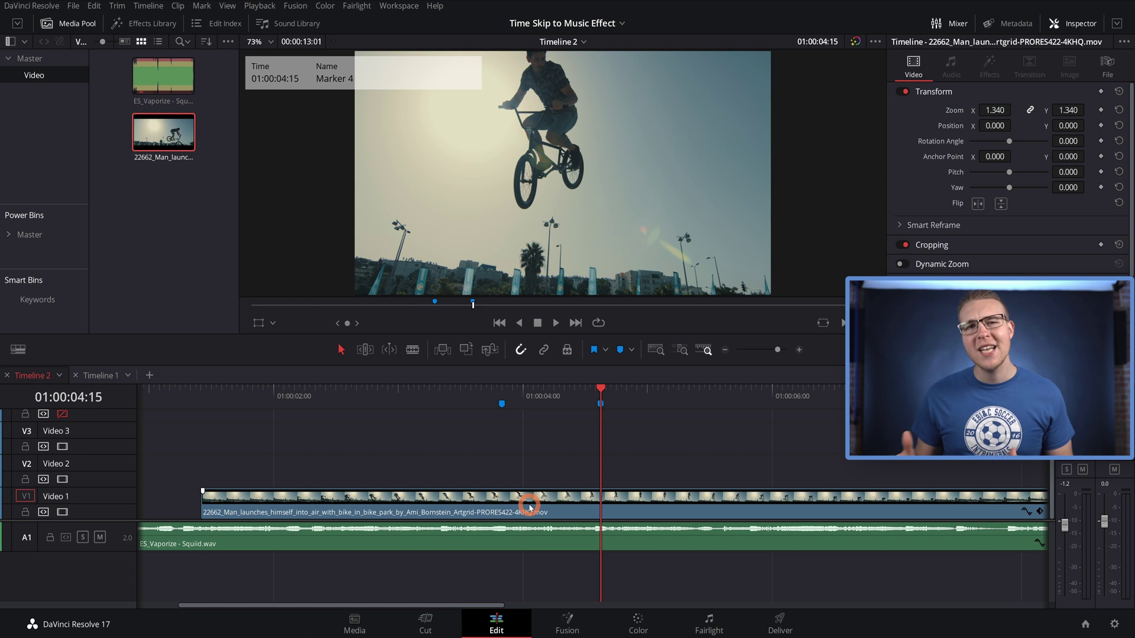
Duplicate the Video 1 bike clip onto Video 2 and shift the copy about 3 frames earlier.
click(508, 399)
click(529, 473)
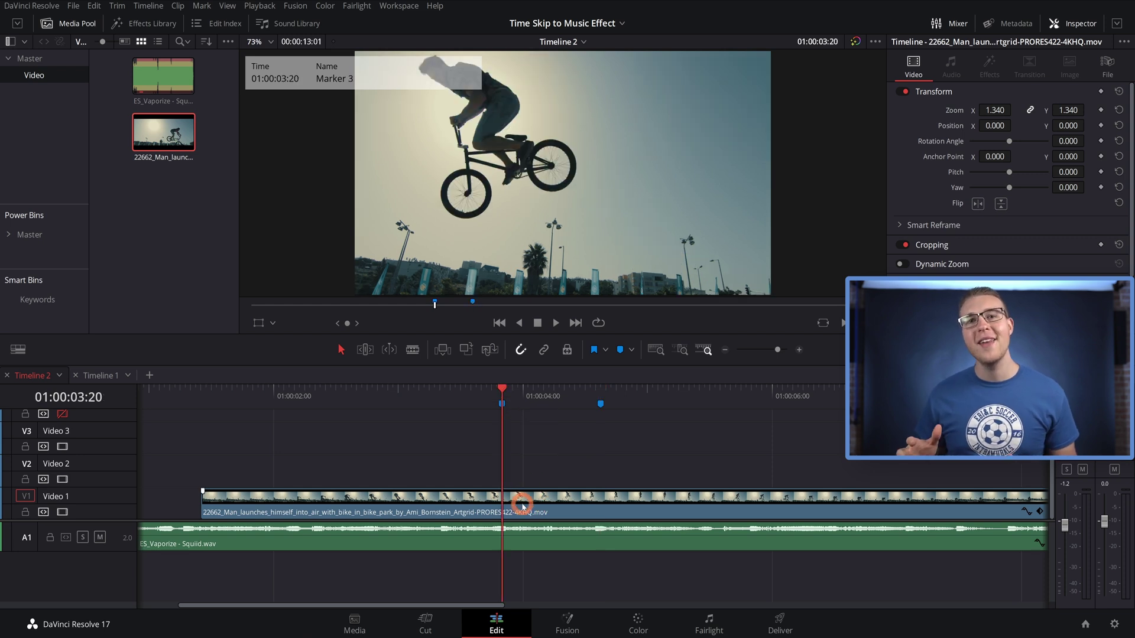
drag(525, 510, 518, 471)
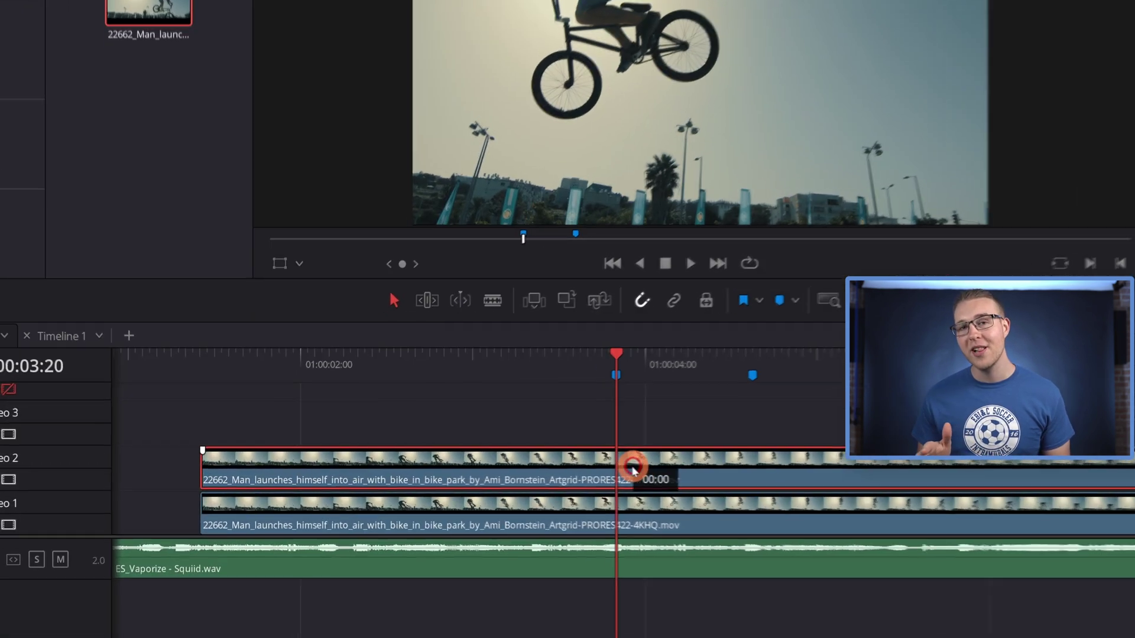
drag(512, 472, 502, 472)
drag(621, 471, 620, 471)
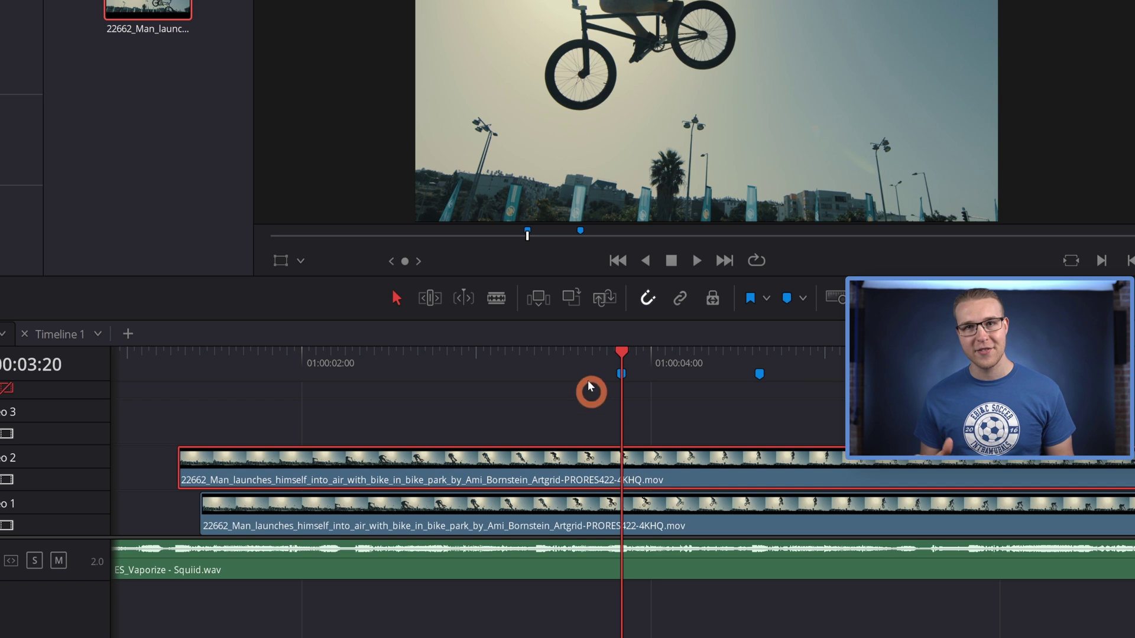
Give the duplicate clip on Video 2 an orange clip color to tell it apart from the original.
click(579, 351)
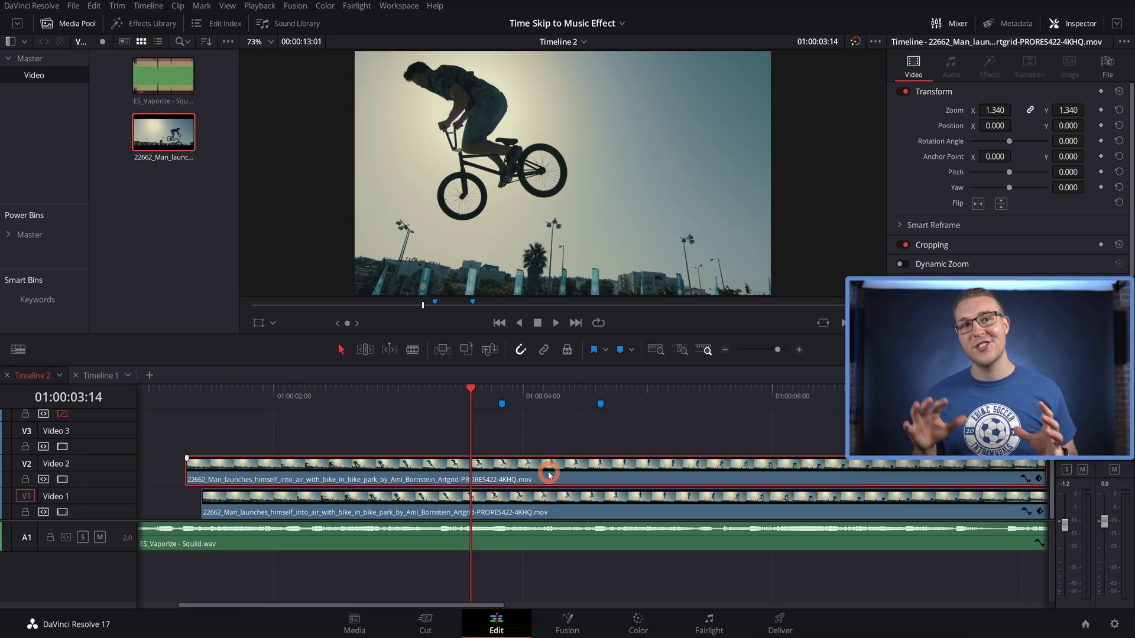
right_click(548, 474)
mouse_move(614, 332)
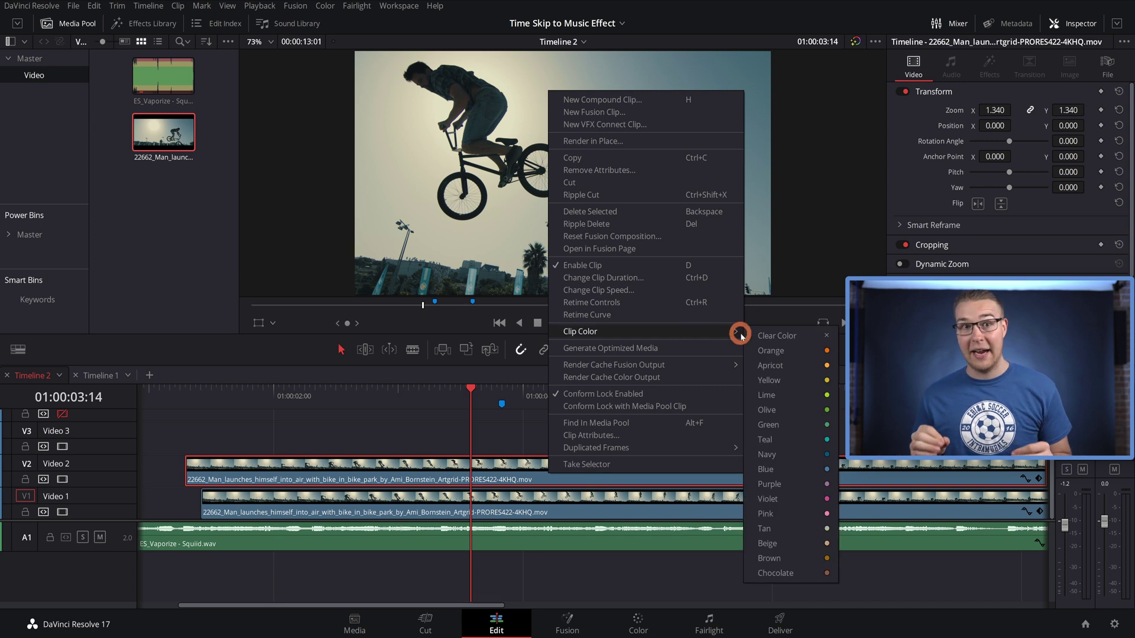
click(775, 369)
click(578, 451)
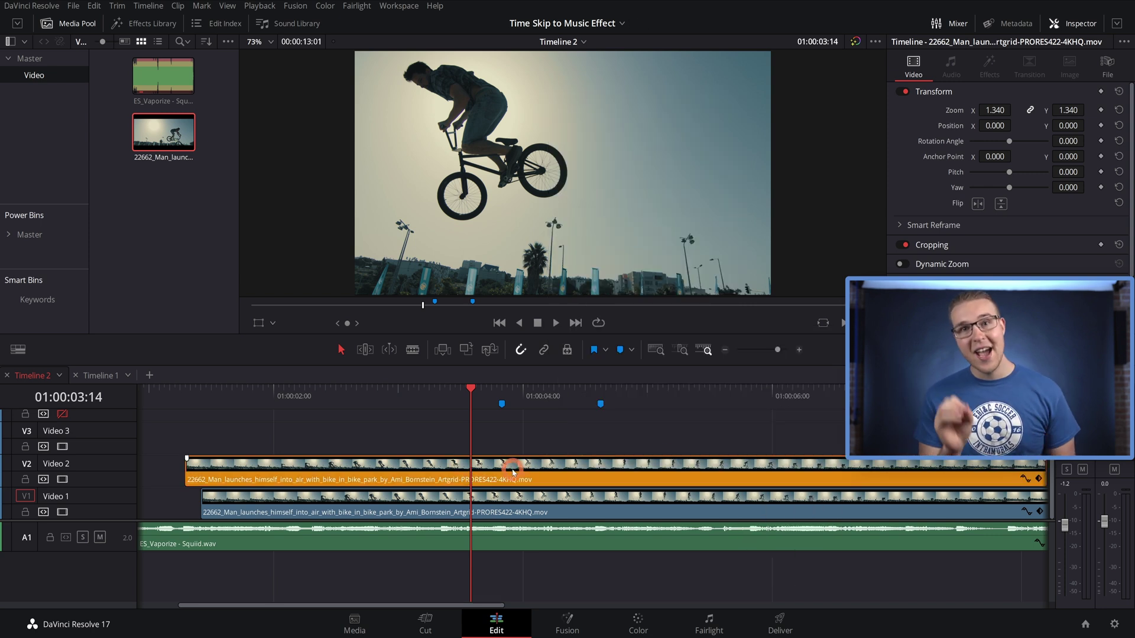
Try to split the clips on all tracks just before the first marker, and undo the split.
click(491, 426)
key(Right)
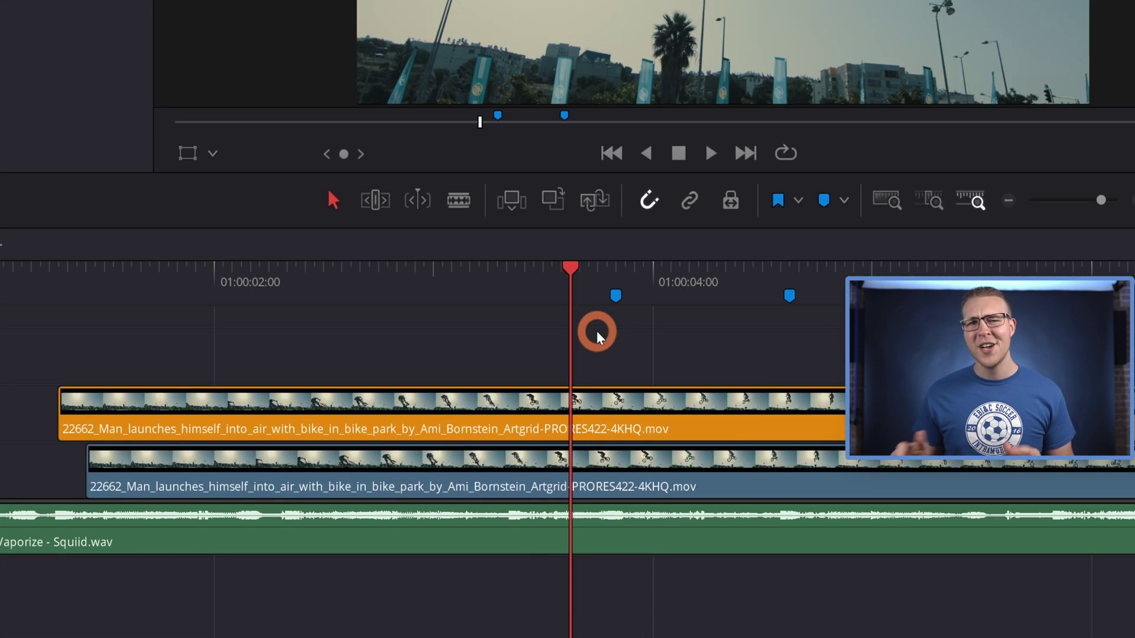
key(ctrl+backslash)
click(557, 541)
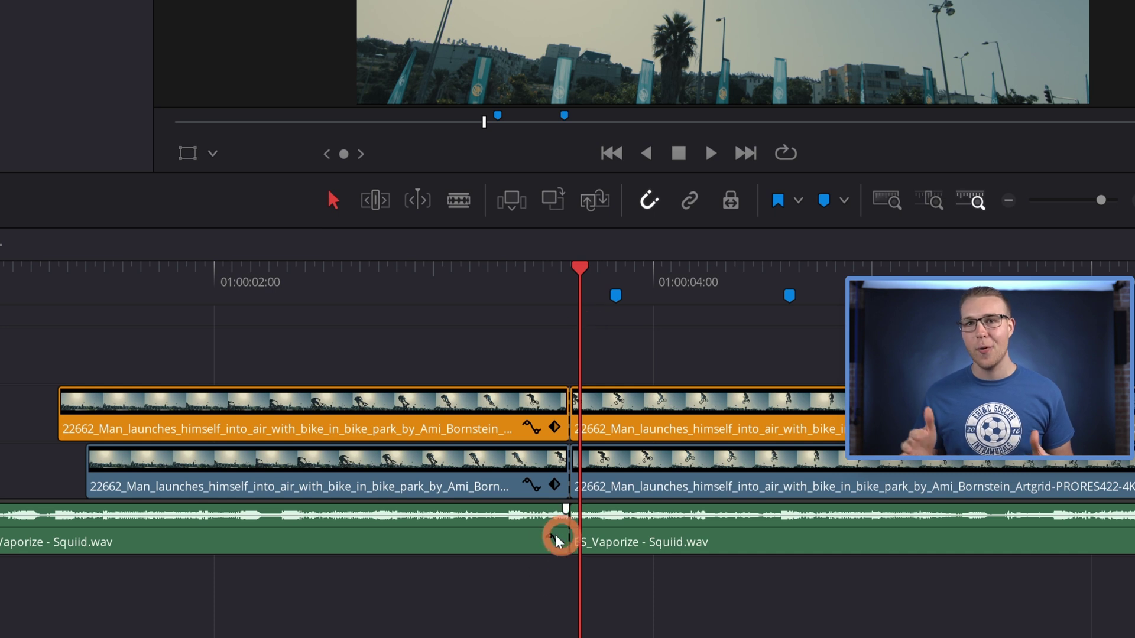
click(557, 575)
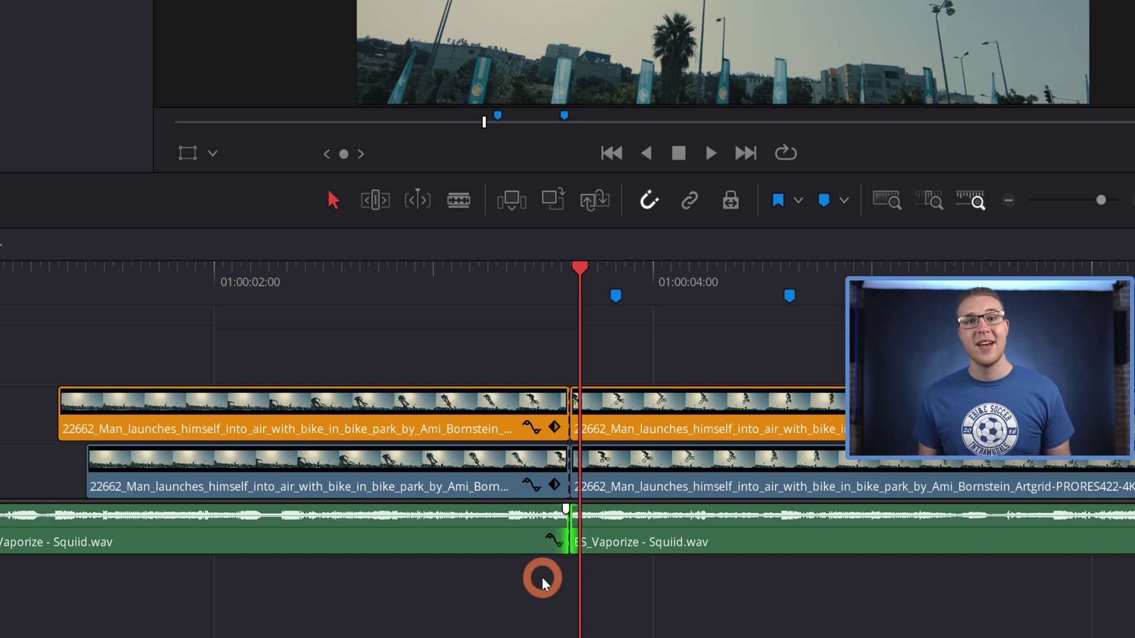
key(ctrl+z)
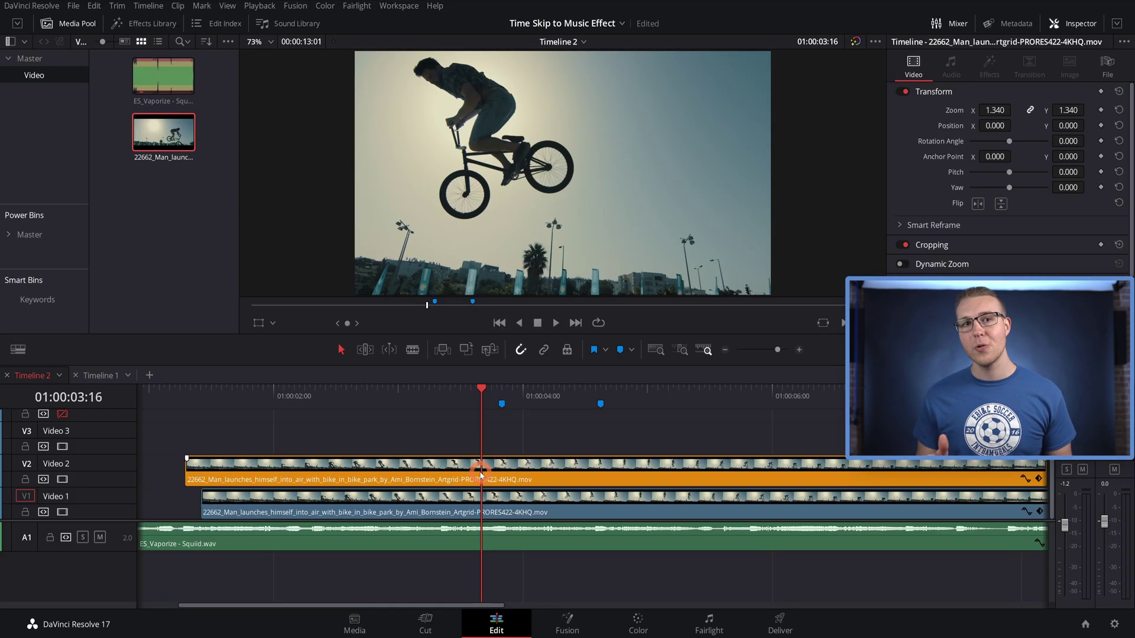
Disable auto track selection on A1 and split both video clips frame by frame from 01:00:03:16 to just past the second marker.
click(66, 538)
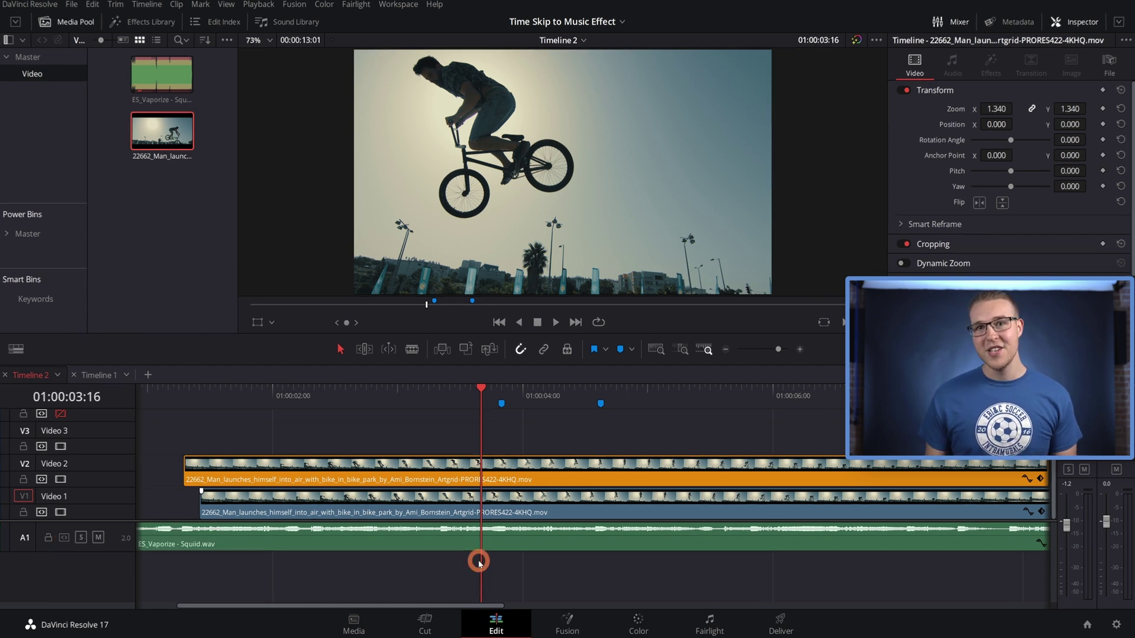
key(ctrl+b)
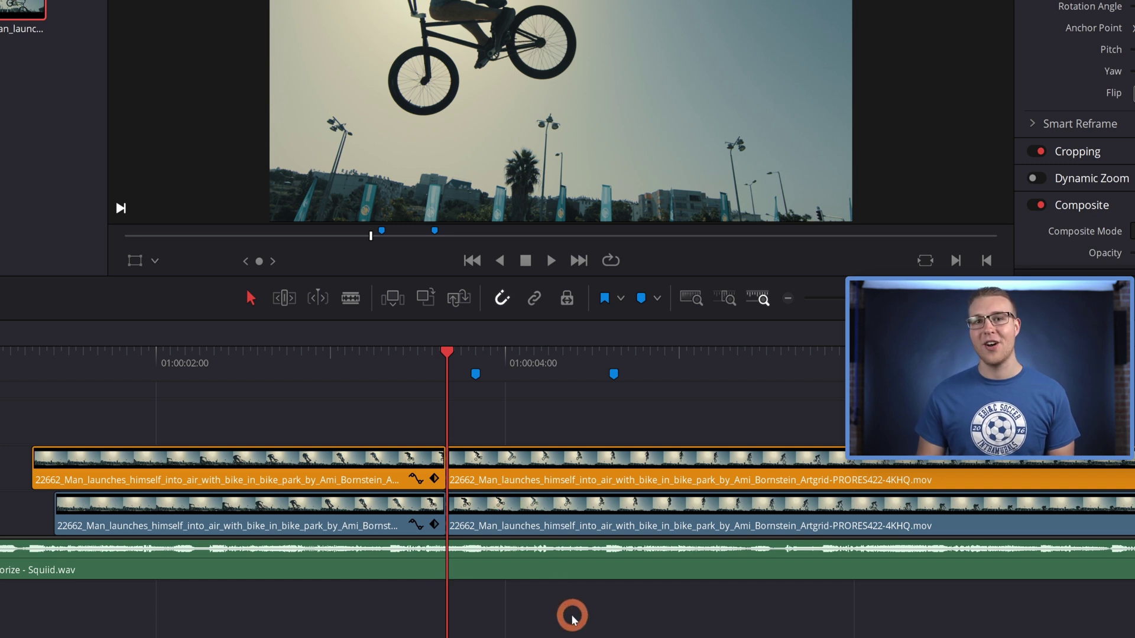
key(Right)
key(ctrl+b)
key(Right)
key(ctrl+b)
key(Right)
key(ctrl+b)
key(Right)
key(ctrl+b)
key(Right)
key(ctrl+b)
key(Right)
key(ctrl+b)
key(Right)
key(ctrl+b)
key(Right)
key(ctrl+b)
key(Right)
key(ctrl+b)
key(Right)
key(ctrl+b)
key(Right)
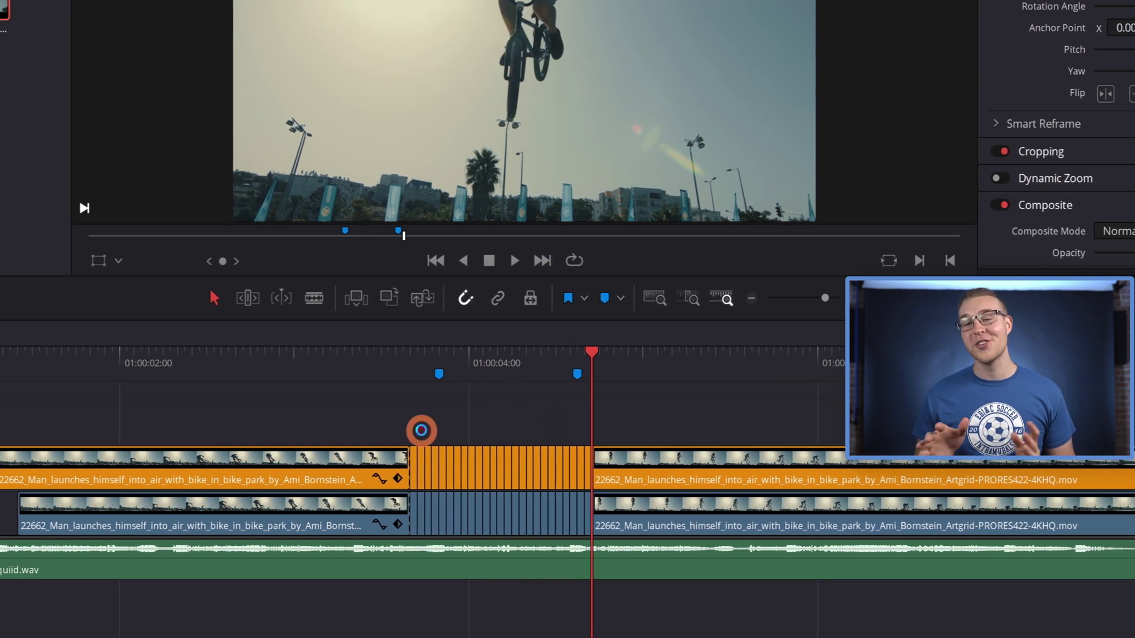
Delete every other one-frame slice on both Video 1 and Video 2, leaving gaps between the remaining slices.
scroll(450, 432, left, 3)
click(555, 357)
scroll(557, 438, left, 2)
scroll(558, 438, up, 5)
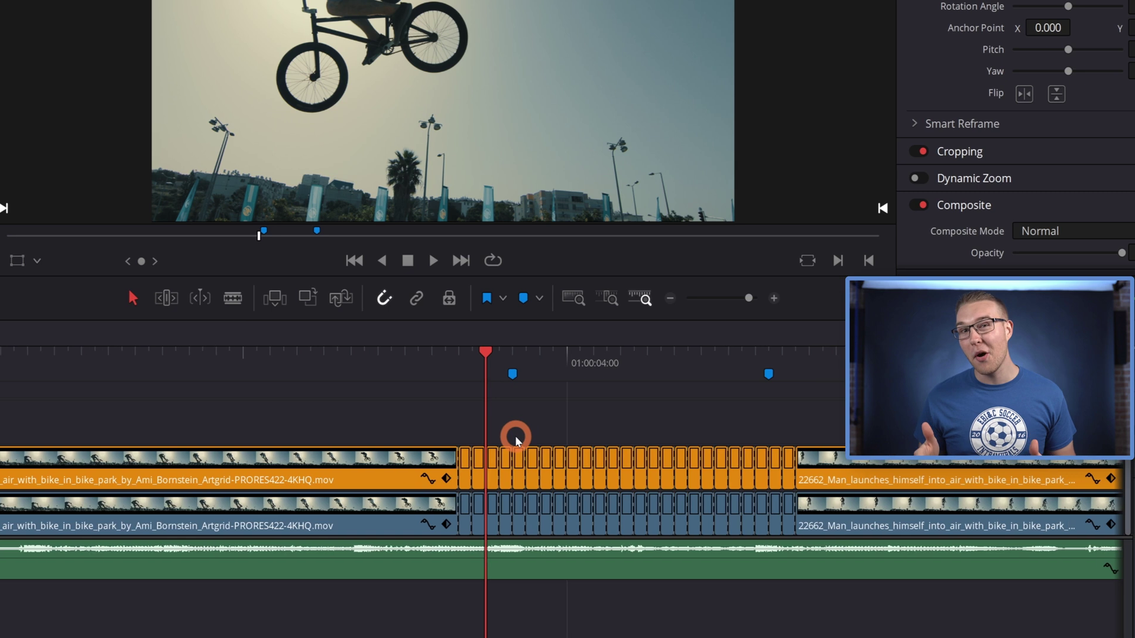
scroll(557, 438, right, 3)
drag(397, 431, 394, 524)
drag(439, 431, 460, 523)
drag(500, 432, 503, 525)
drag(540, 432, 546, 521)
drag(580, 431, 592, 520)
ctrl+click(621, 437)
ctrl+click(665, 513)
ctrl+click(705, 467)
ctrl+click(745, 464)
ctrl+click(789, 504)
ctrl+click(833, 510)
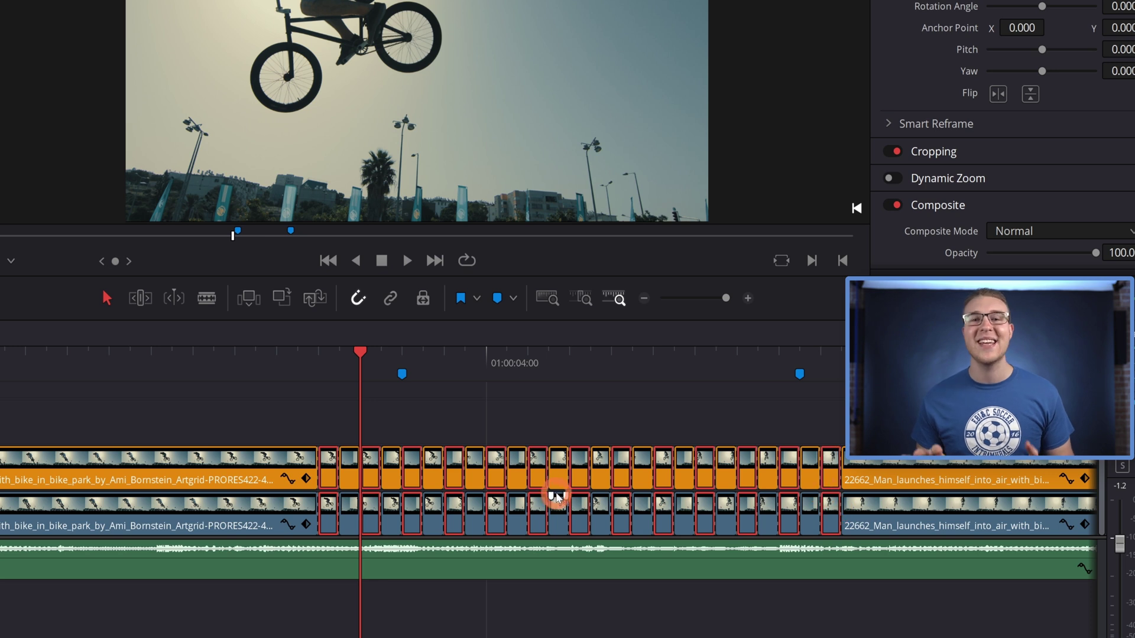
key(BackSpace)
Select all remaining one-frame slices on Video 2 and move them together into the gaps on Video 1.
click(354, 487)
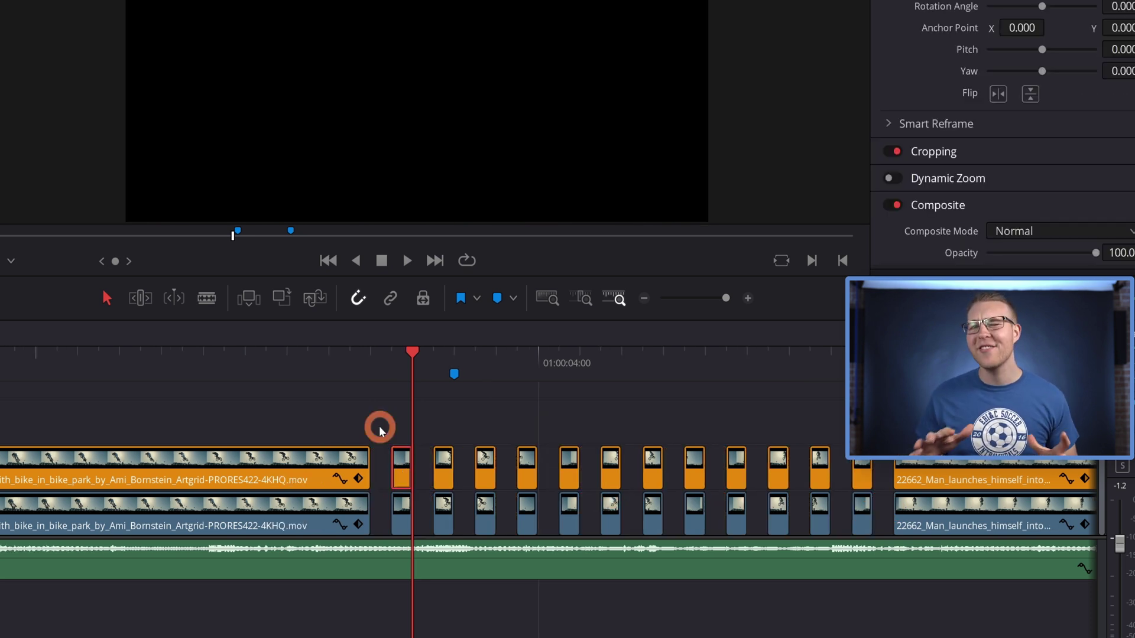
drag(378, 427, 805, 431)
drag(875, 426, 394, 475)
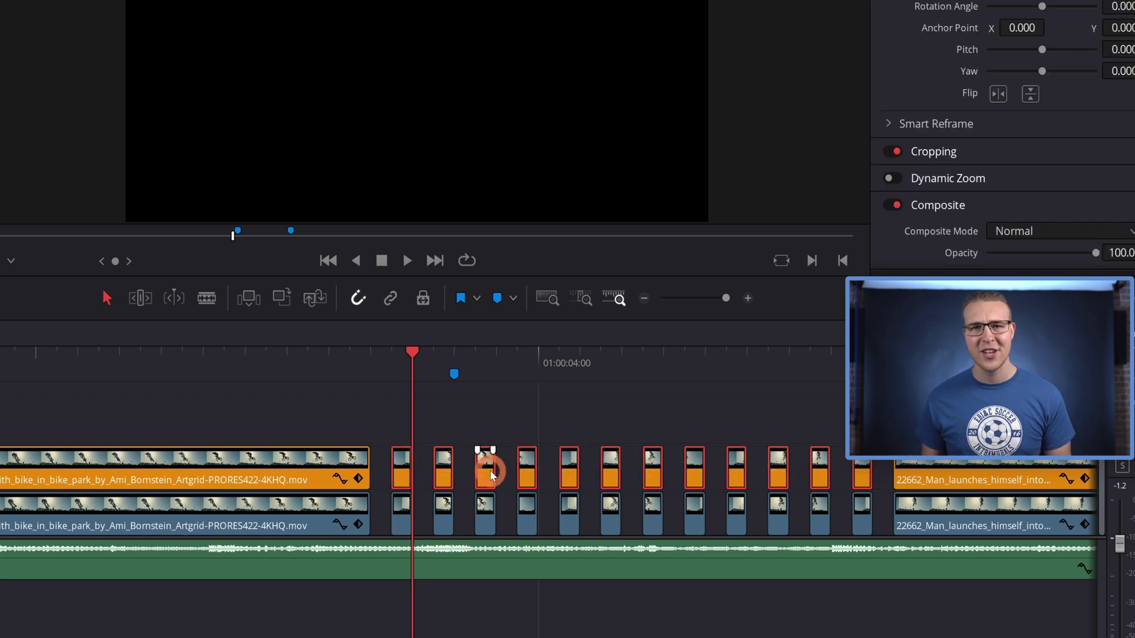
drag(489, 475, 467, 500)
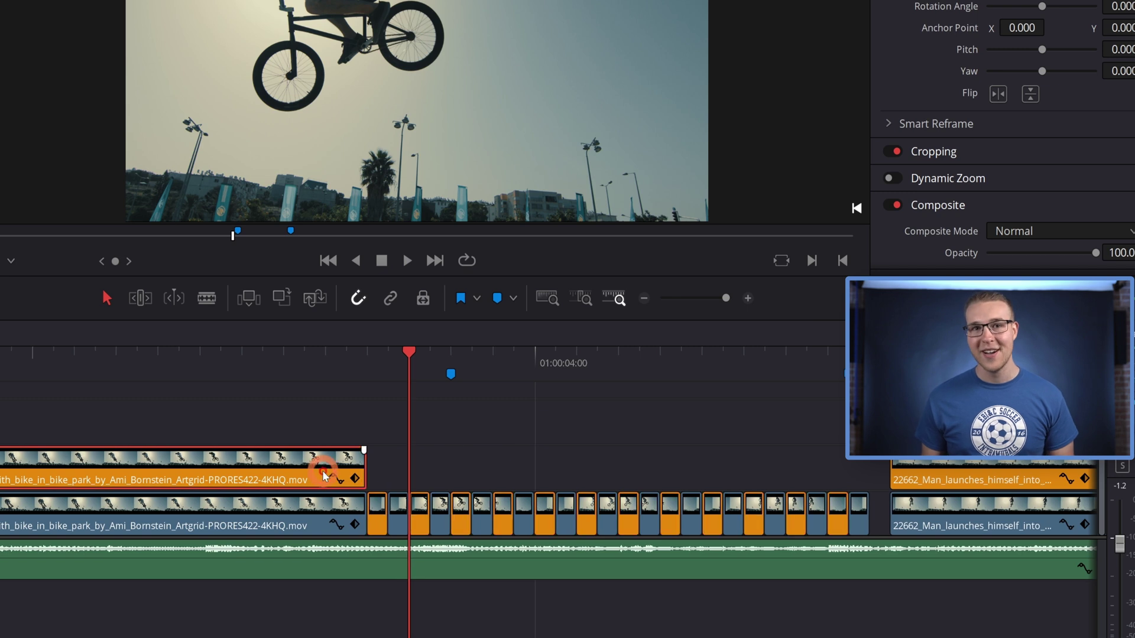
Delete the leftover orange clip on Video 2 that precedes the alternating slices.
click(295, 472)
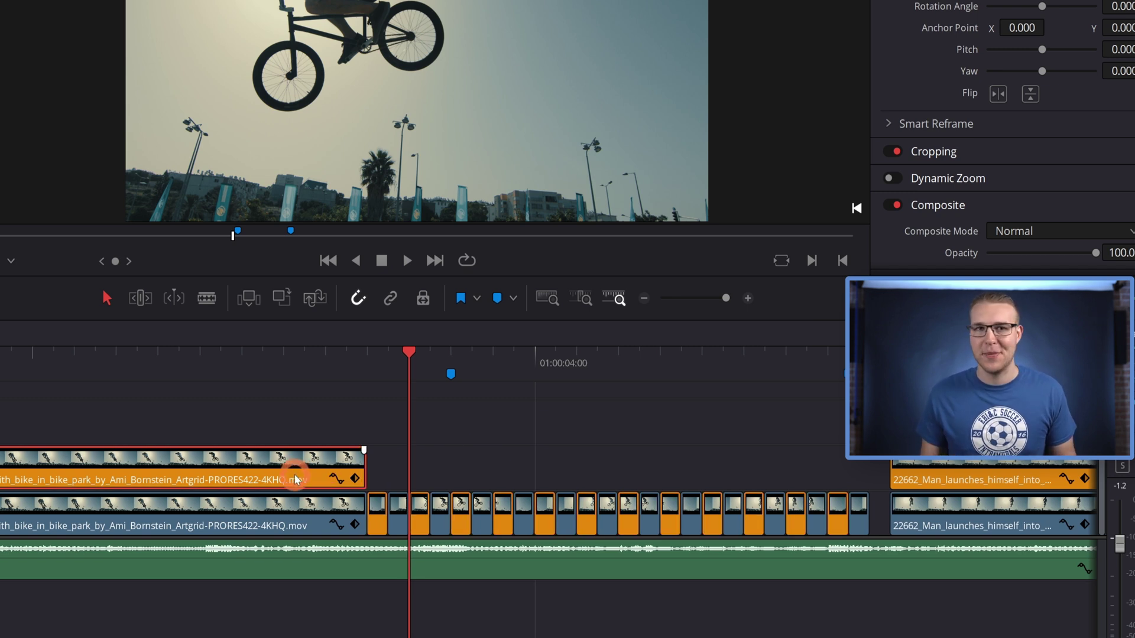
key(Delete)
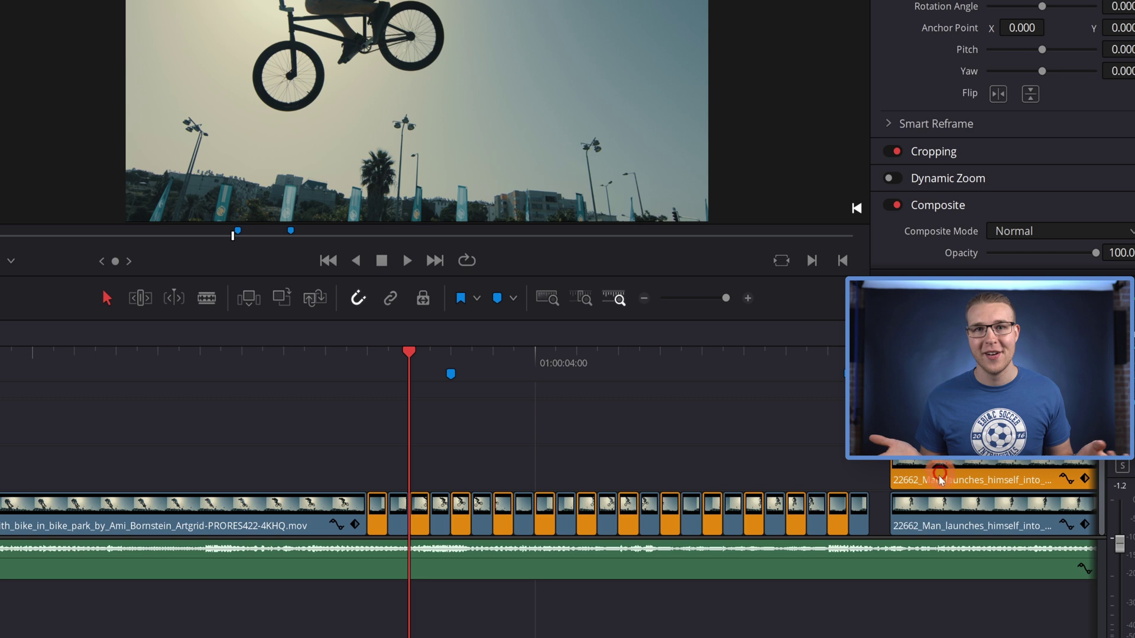
mouse_move(929, 522)
mouse_down()
mouse_move(959, 471)
mouse_move(938, 509)
mouse_up()
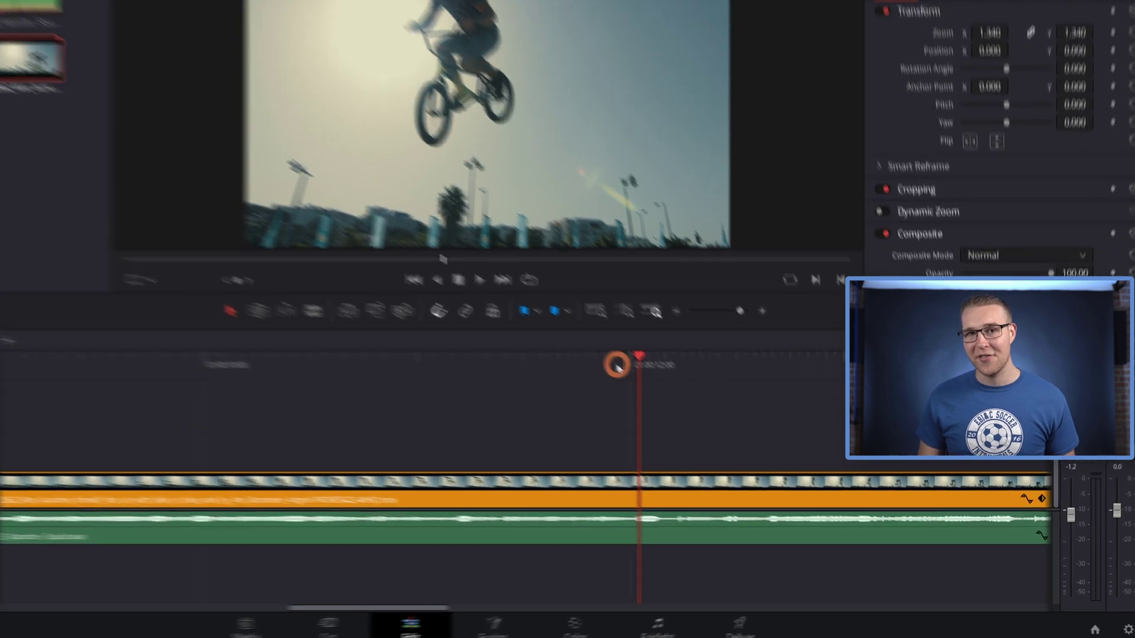
Play the section around 01:00:12:00 to find the beat and add a marker at 01:00:12:02.
drag(674, 399, 617, 402)
key(space)
click(405, 332)
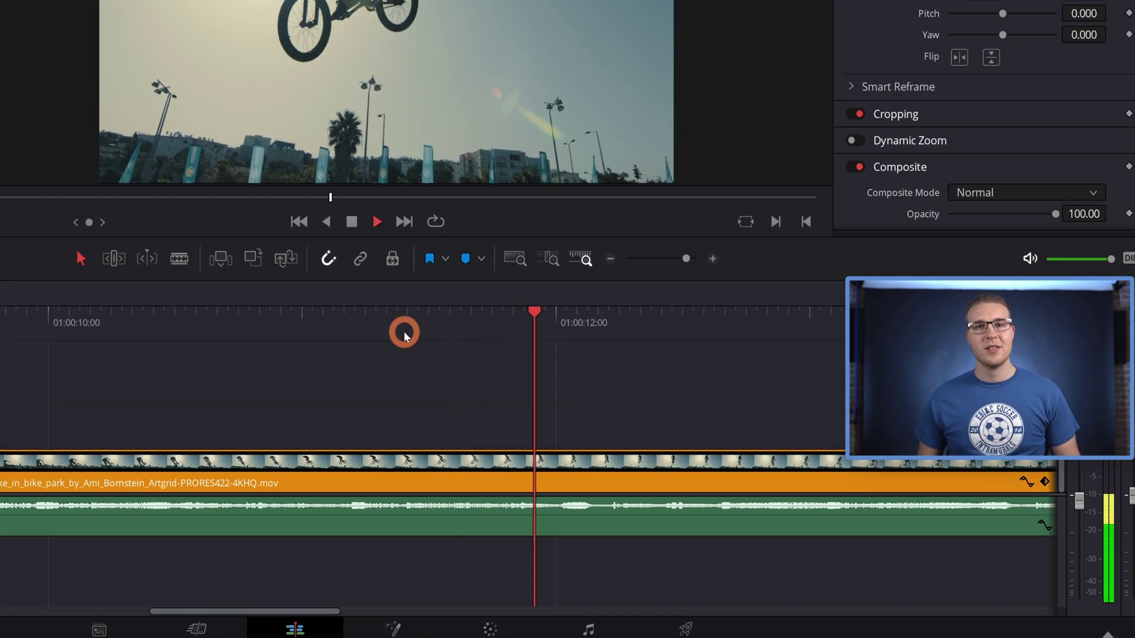
key(space)
drag(571, 331, 578, 329)
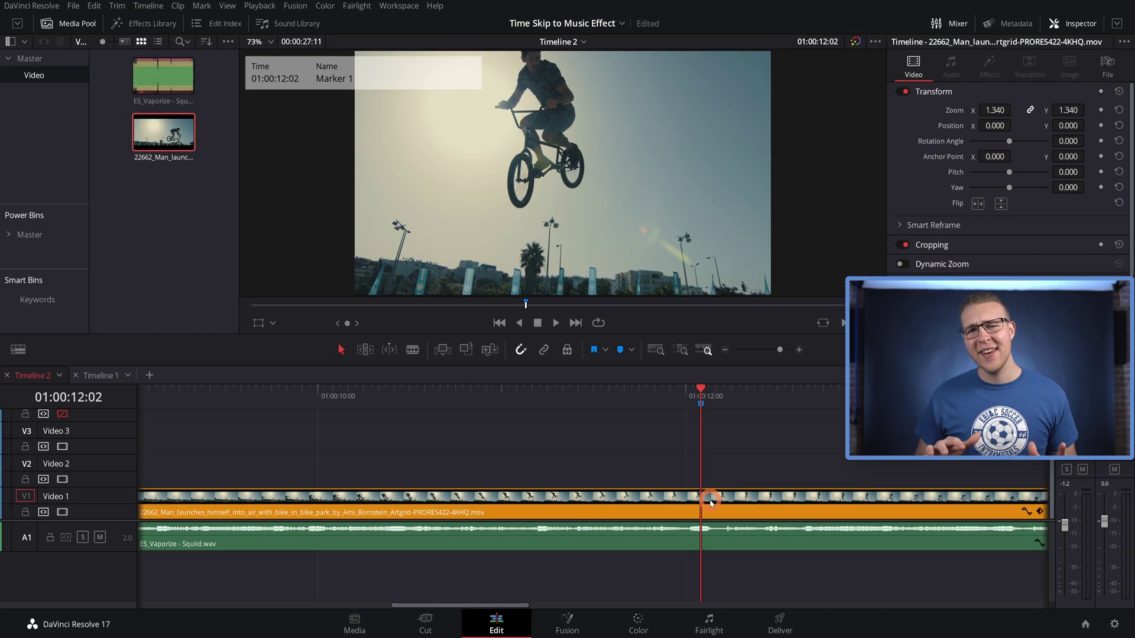
click(590, 468)
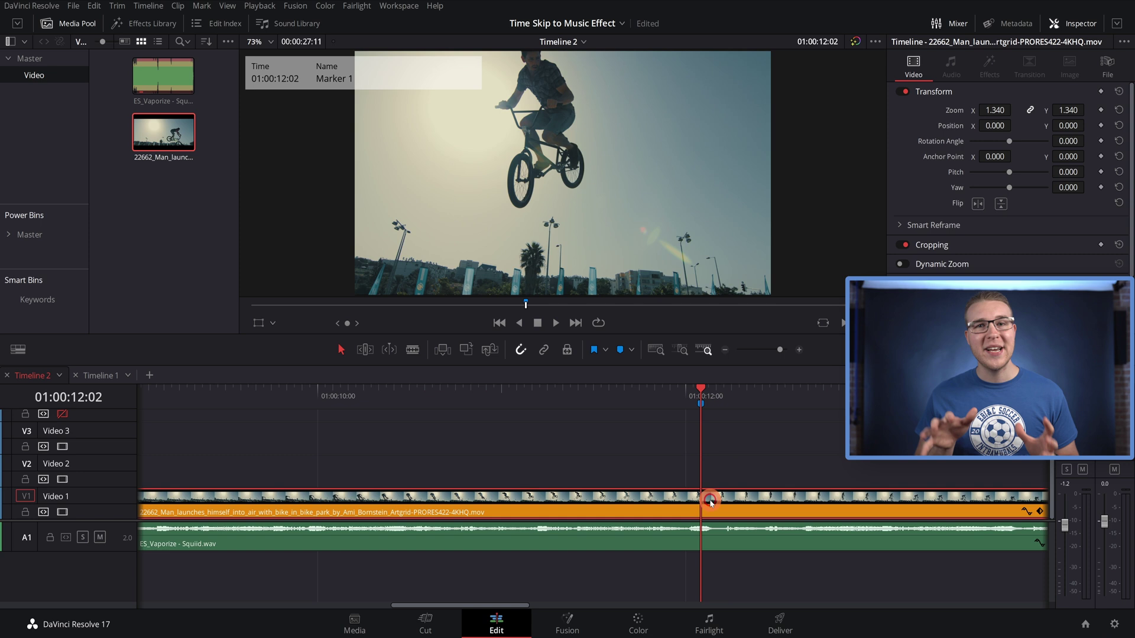
Split the clip at the marker and use Video 2 to extend the second part's start 4 frames earlier, returning it to Video 1 at the cut.
key(ctrl+b)
drag(720, 509, 752, 471)
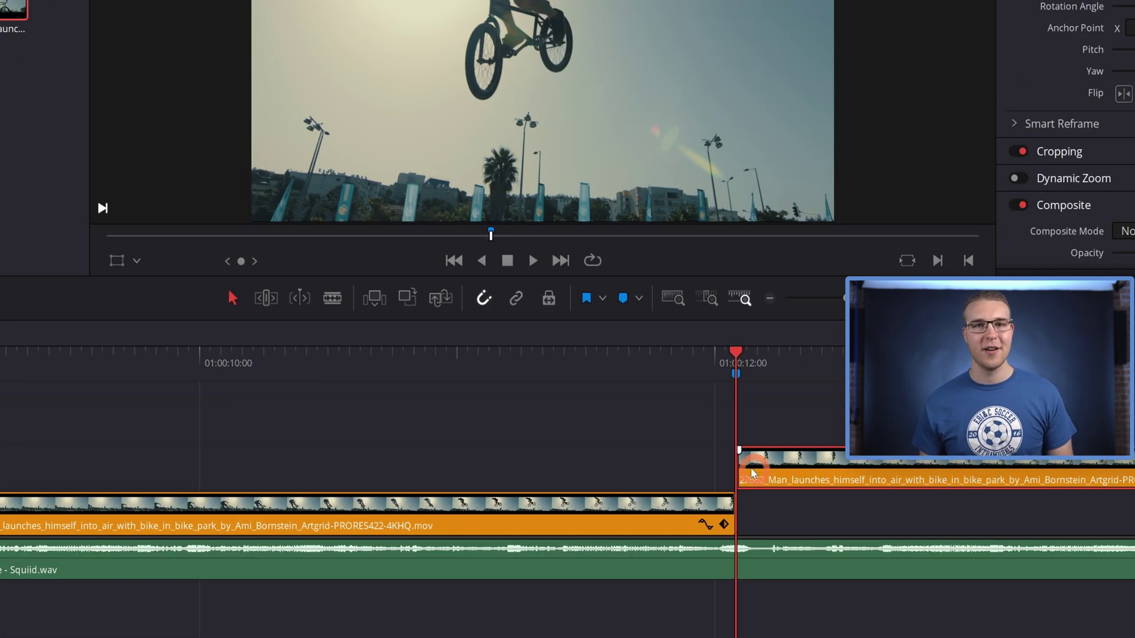
click(737, 465)
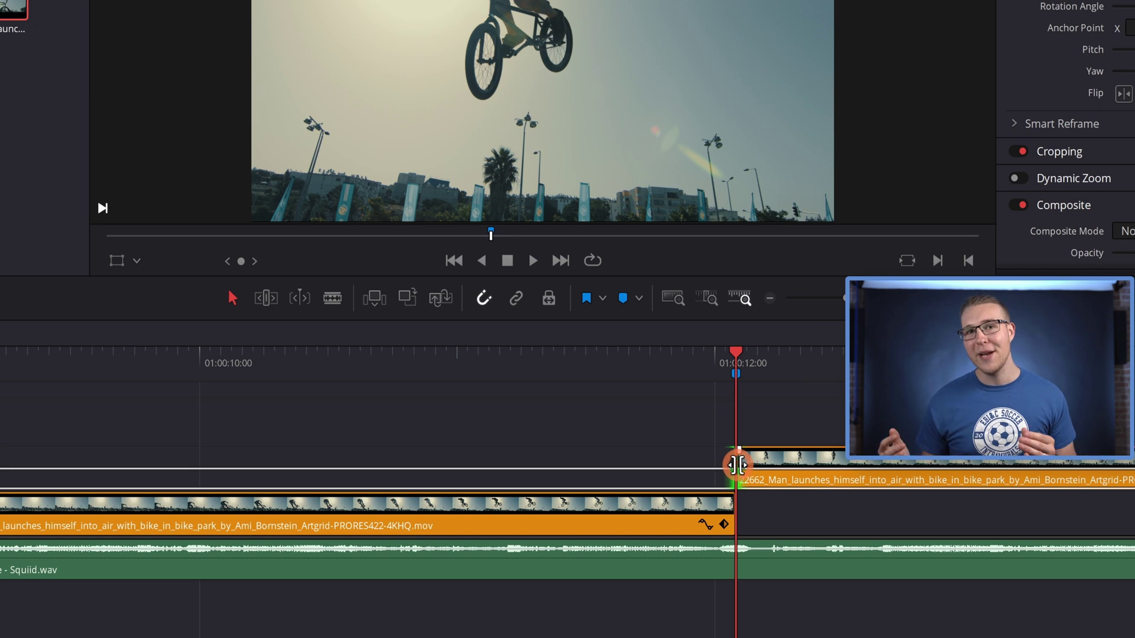
drag(735, 466, 689, 468)
drag(761, 473, 823, 504)
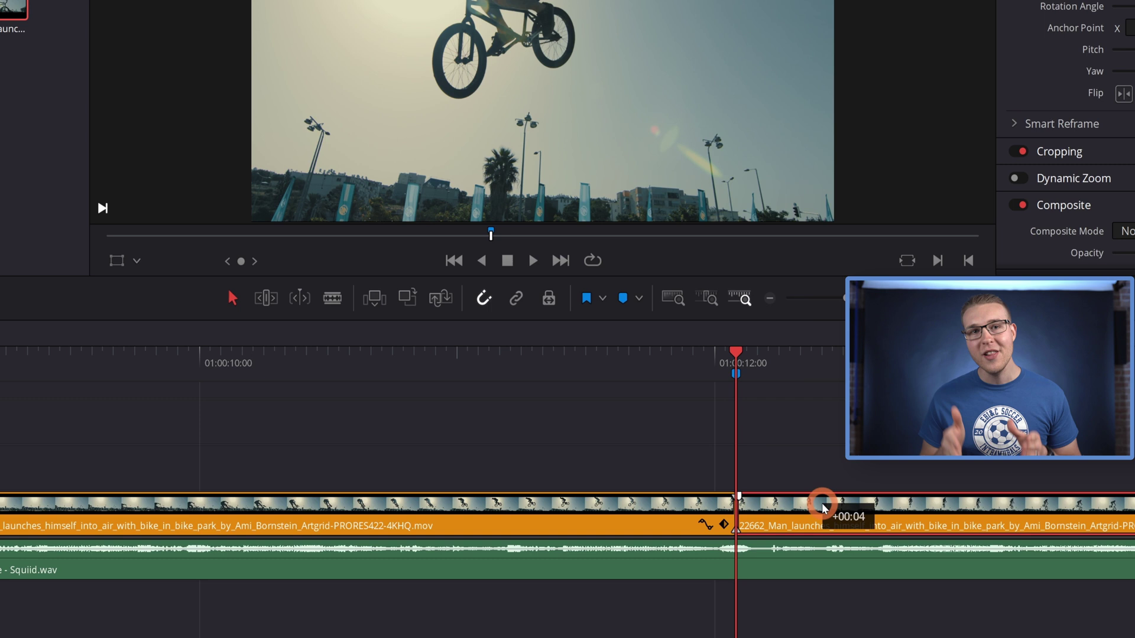
Play back across the cut at the marker to review the time skip against the beat.
click(631, 364)
key(space)
click(632, 365)
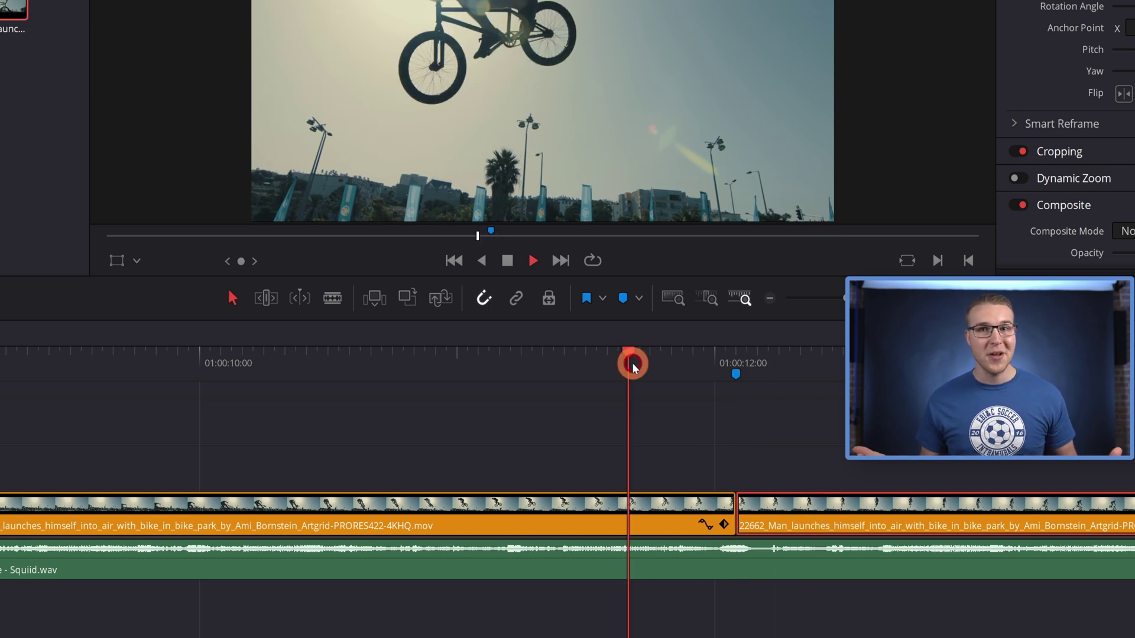
click(632, 366)
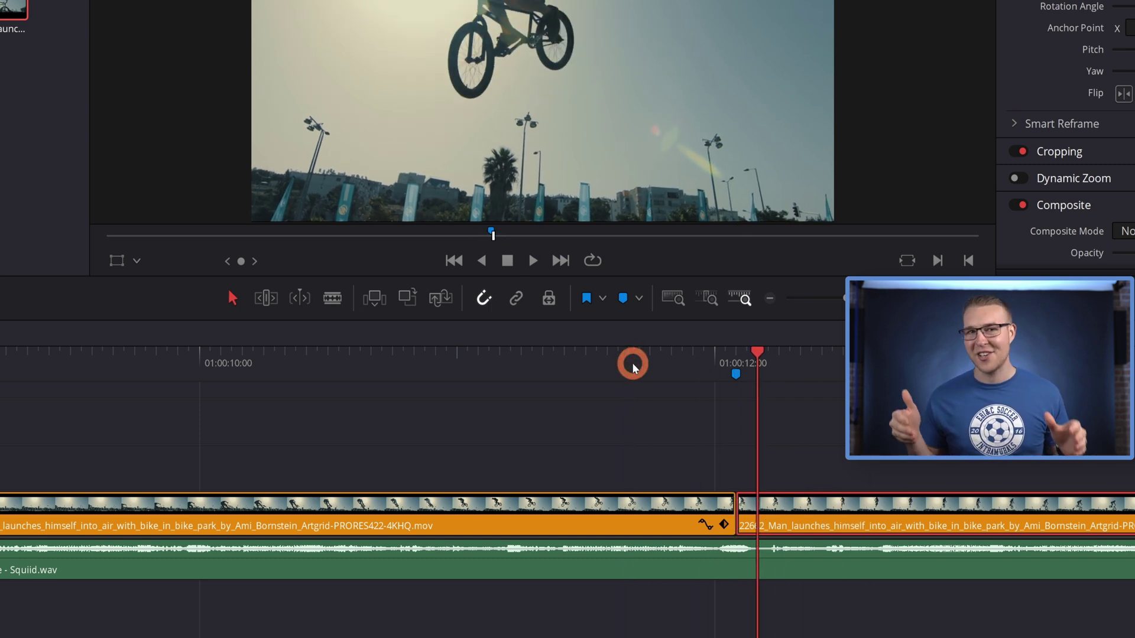
key(space)
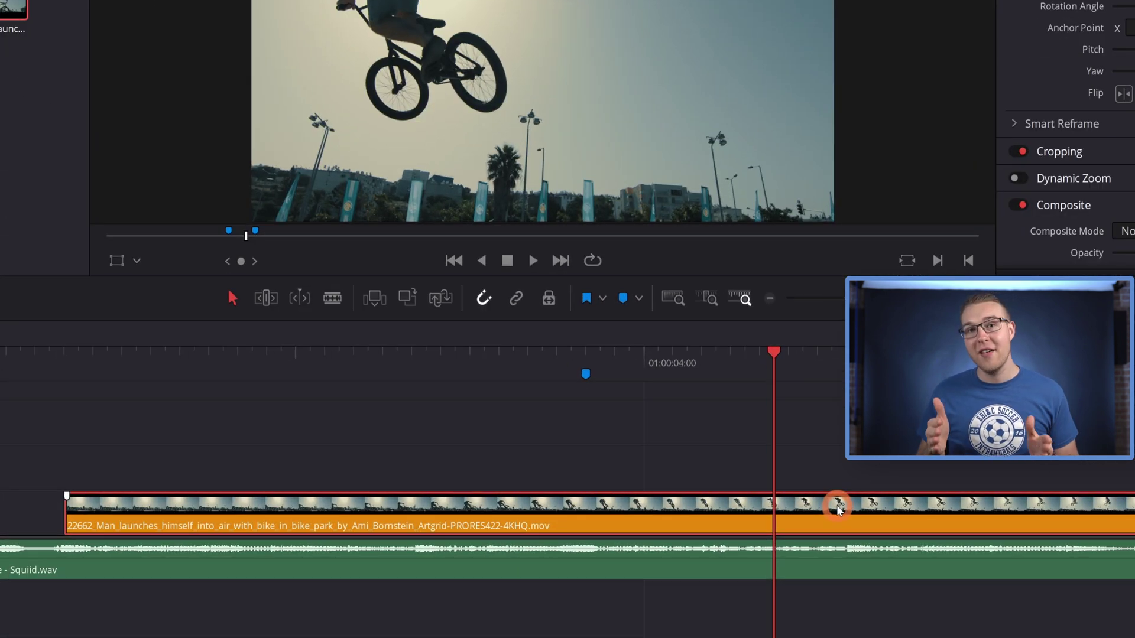
Split the bike clip just past 01:00:04:00 and again one frame further to isolate a one-frame slice.
key(ctrl+b)
key(Right)
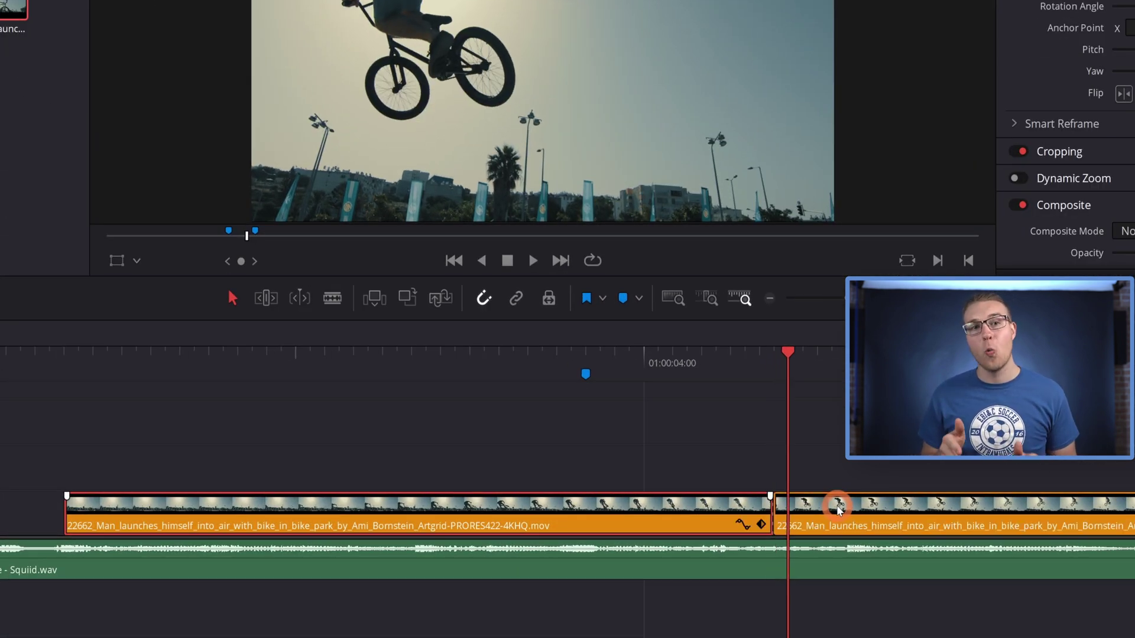
key(ctrl+b)
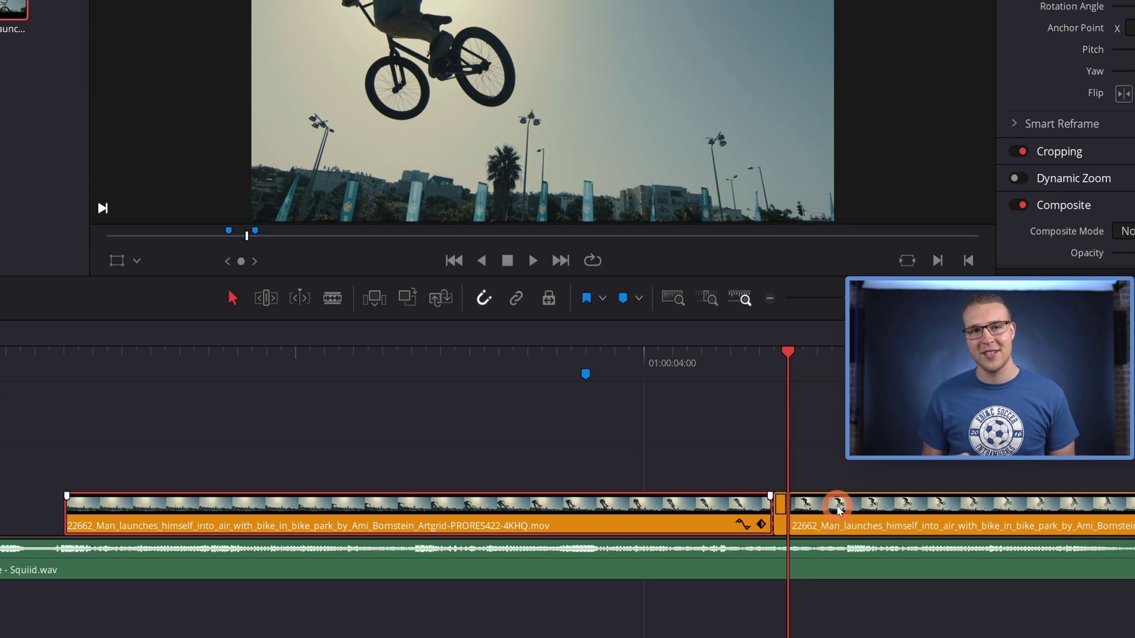
Isolate a second one-frame slice of the bike clip, starting three frames after the first slice.
key(space)
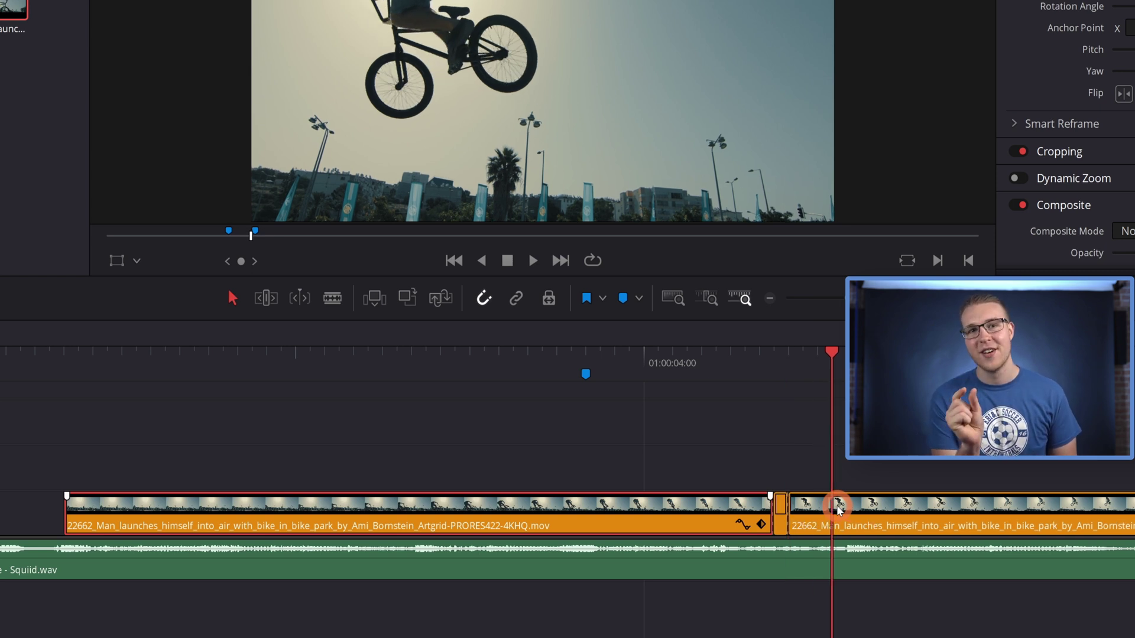
key(ctrl+b)
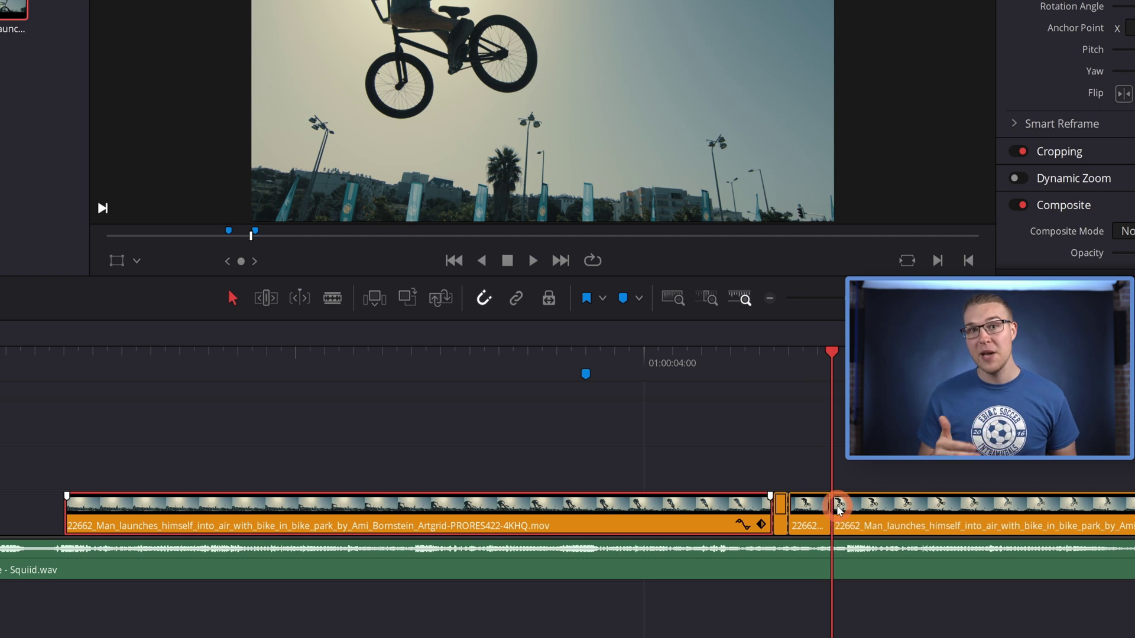
key(Right)
key(ctrl+b)
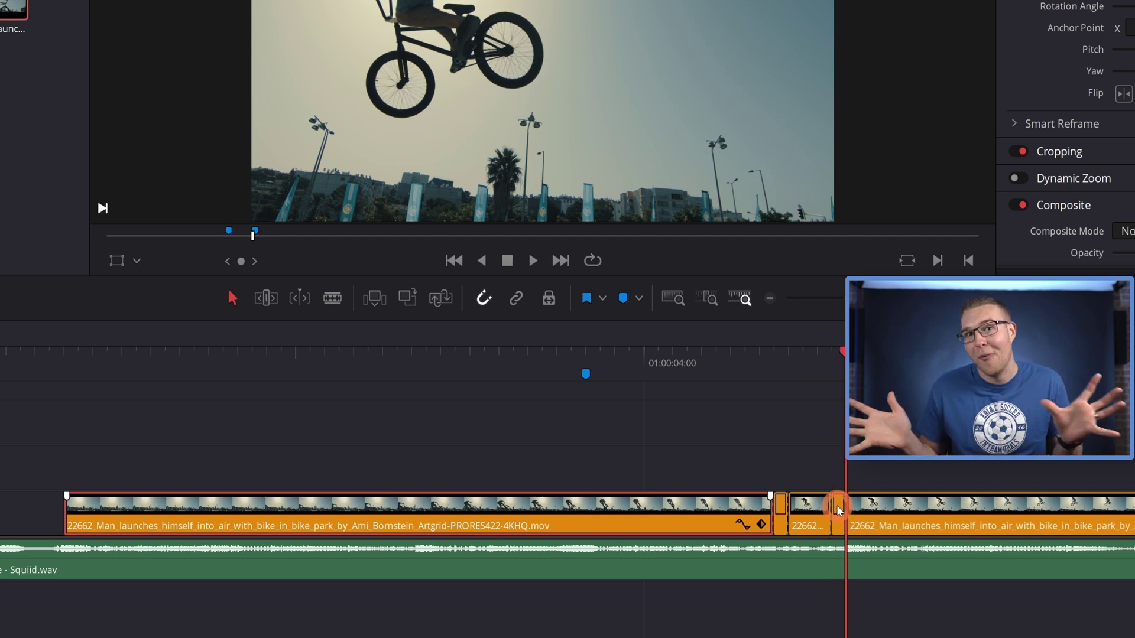
key(ctrl+z)
key(ctrl+b)
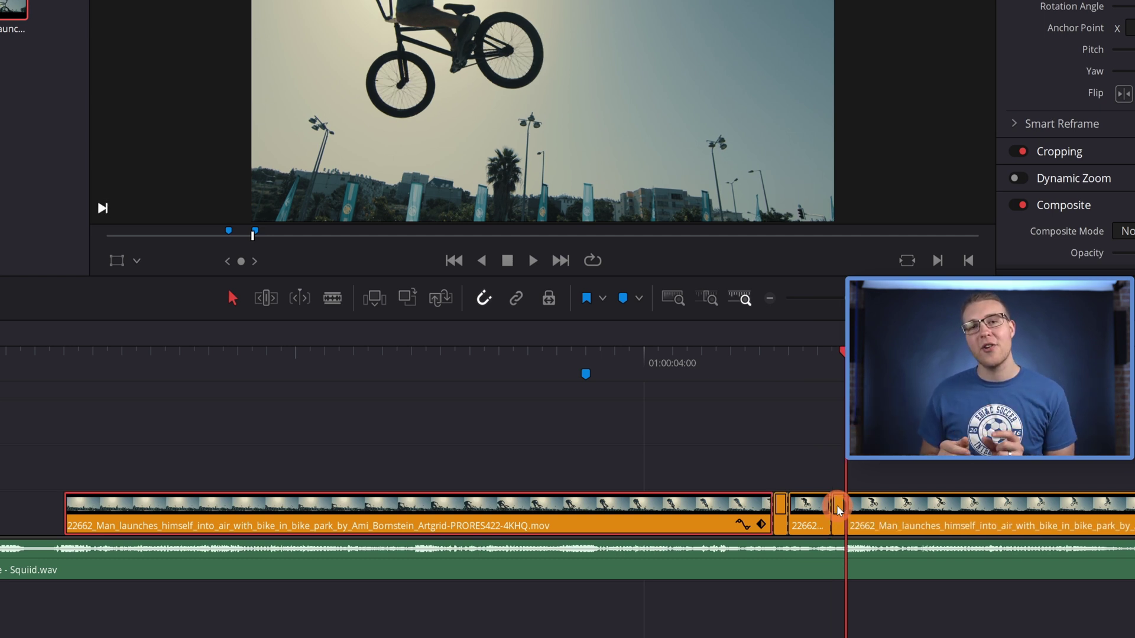
Delete the three-frame piece lying between the two one-frame slices of the bike clip.
click(776, 371)
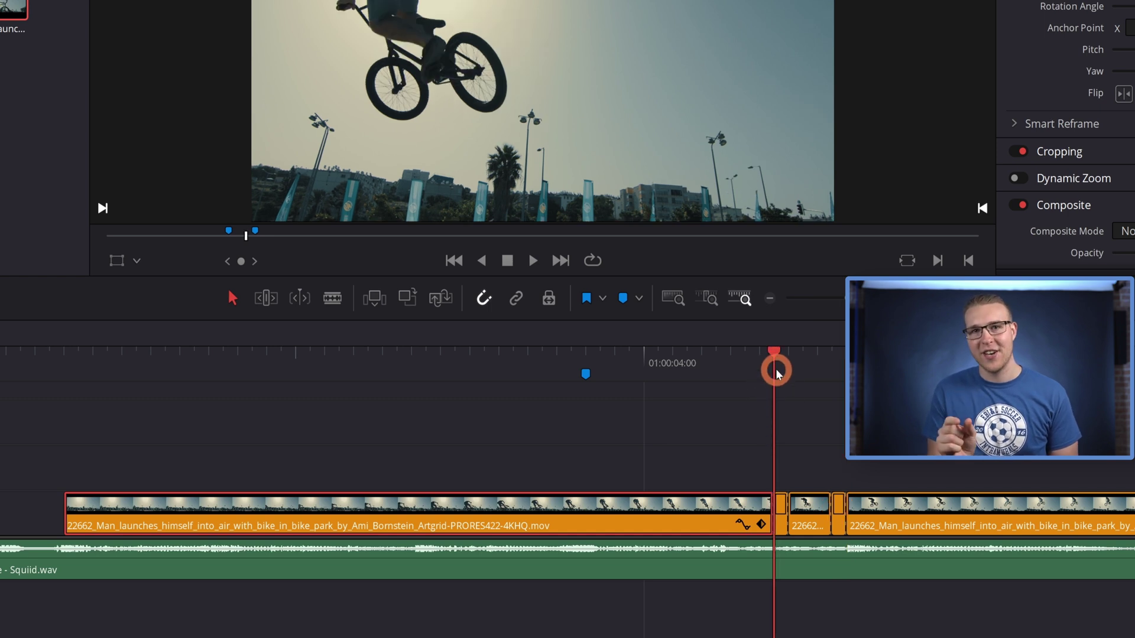
scroll(810, 455, right, 2)
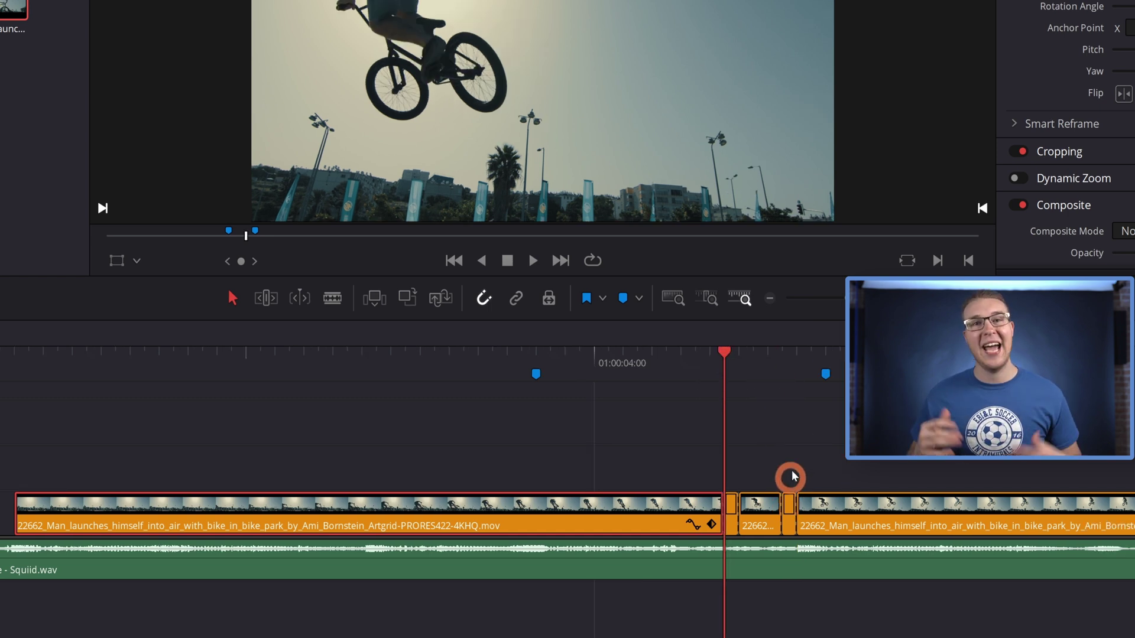
click(796, 418)
click(762, 523)
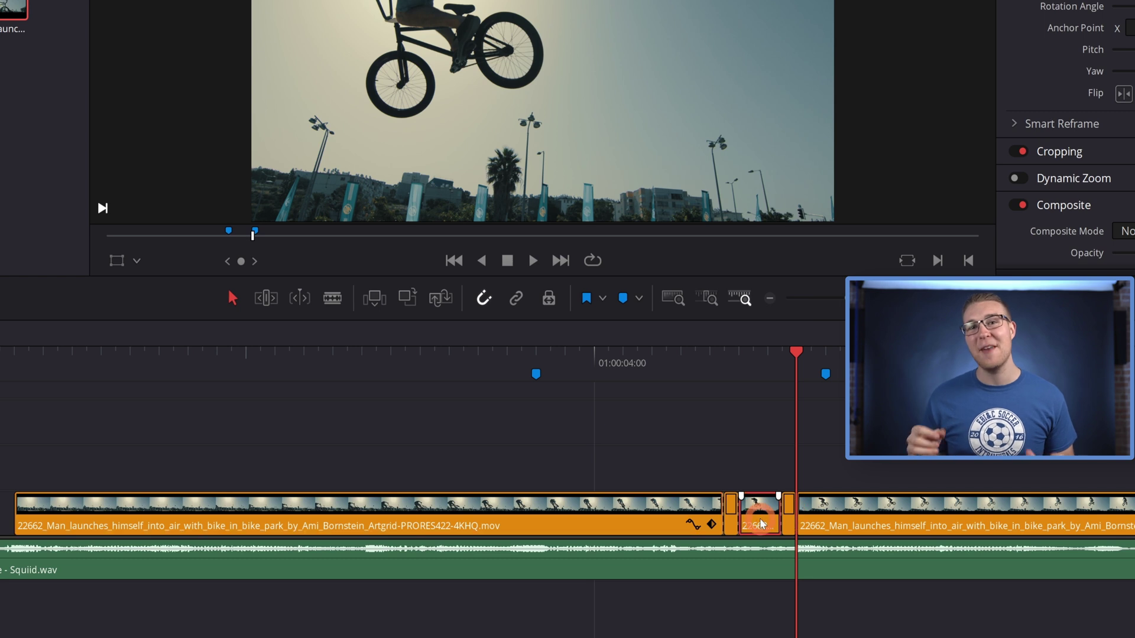
key(Delete)
Move the short slices of the bike clip to new positions to rearrange their frame order.
click(769, 471)
drag(789, 512, 697, 474)
drag(565, 514, 383, 510)
drag(788, 510, 805, 512)
drag(722, 513, 669, 514)
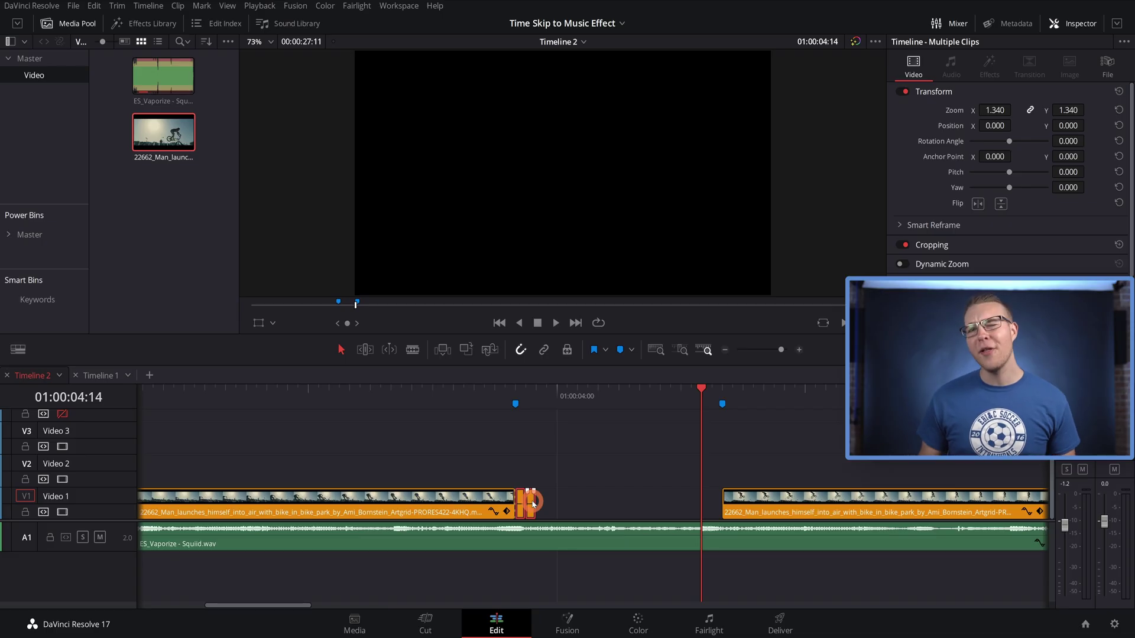
Reposition slices within the run between the two markers, undoing the last move, and play the section from before the first marker.
drag(533, 503, 576, 505)
drag(574, 505, 724, 503)
key(ctrl+z)
click(471, 397)
key(space)
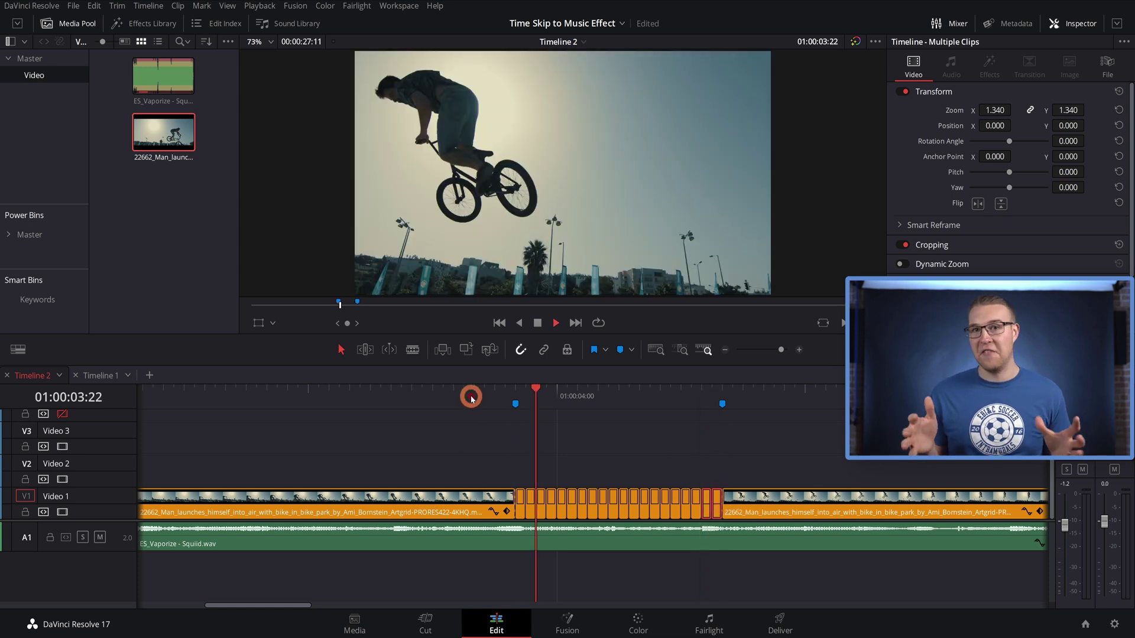